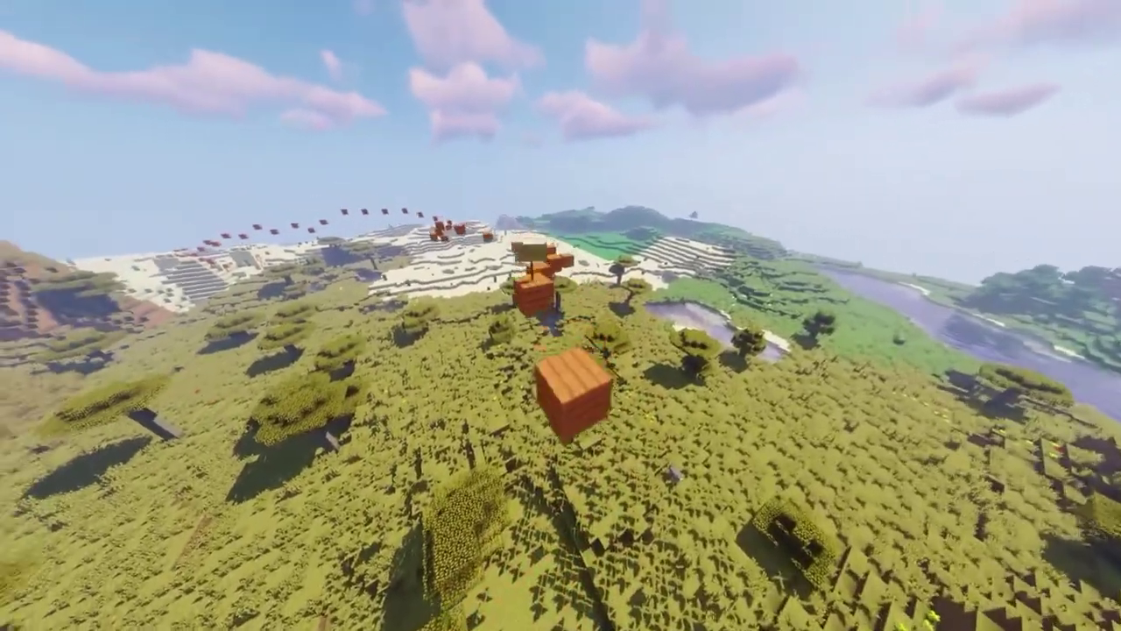
Turn the microphone off with the mic-mute hotkey while the Minecraft flyover plays
{"action": "key", "text": "XF86AudioMicMute"}
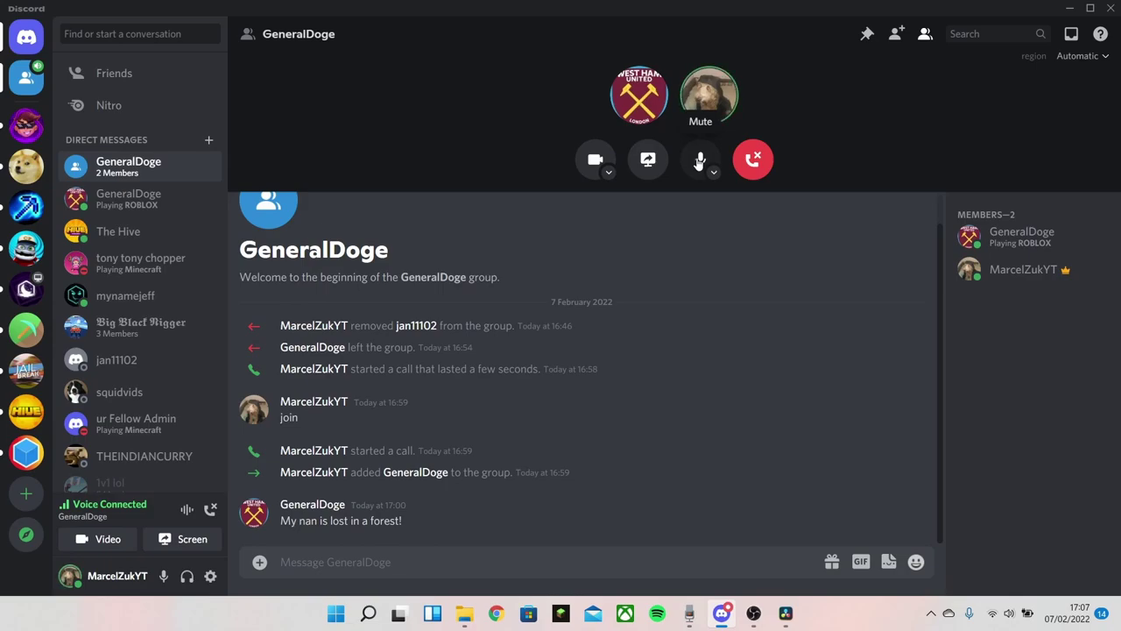
Mute in the call and set OBS Mic/Auxiliary Audio to Microphone Array (Realtek(R) Audio)
{"action": "left_click", "coordinate": [700, 161]}
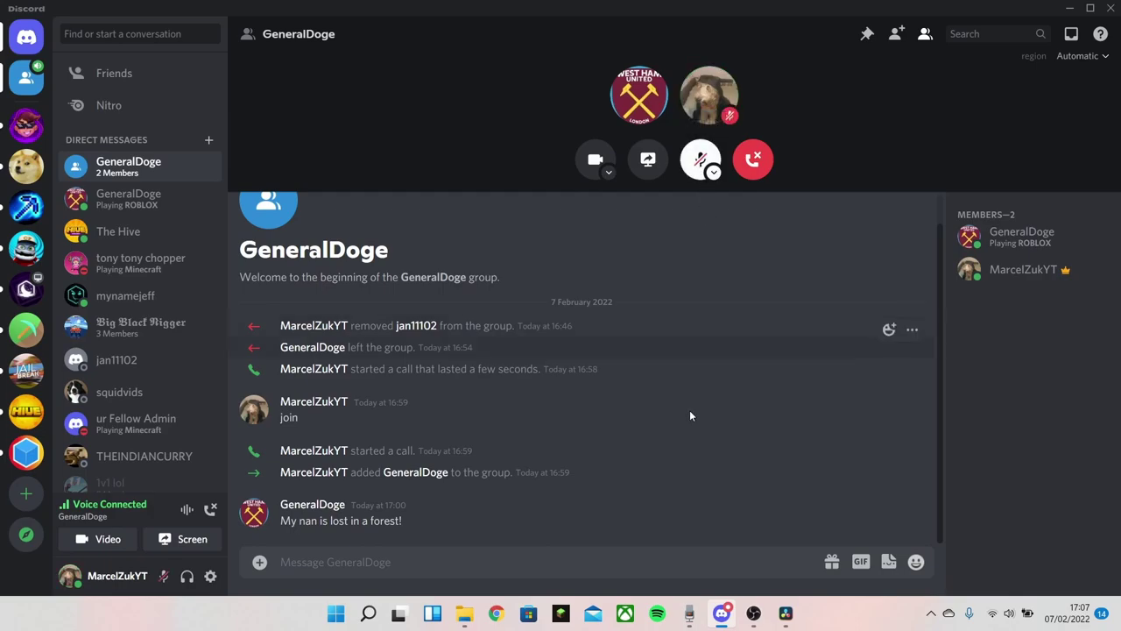
{"action": "left_click", "coordinate": [754, 613]}
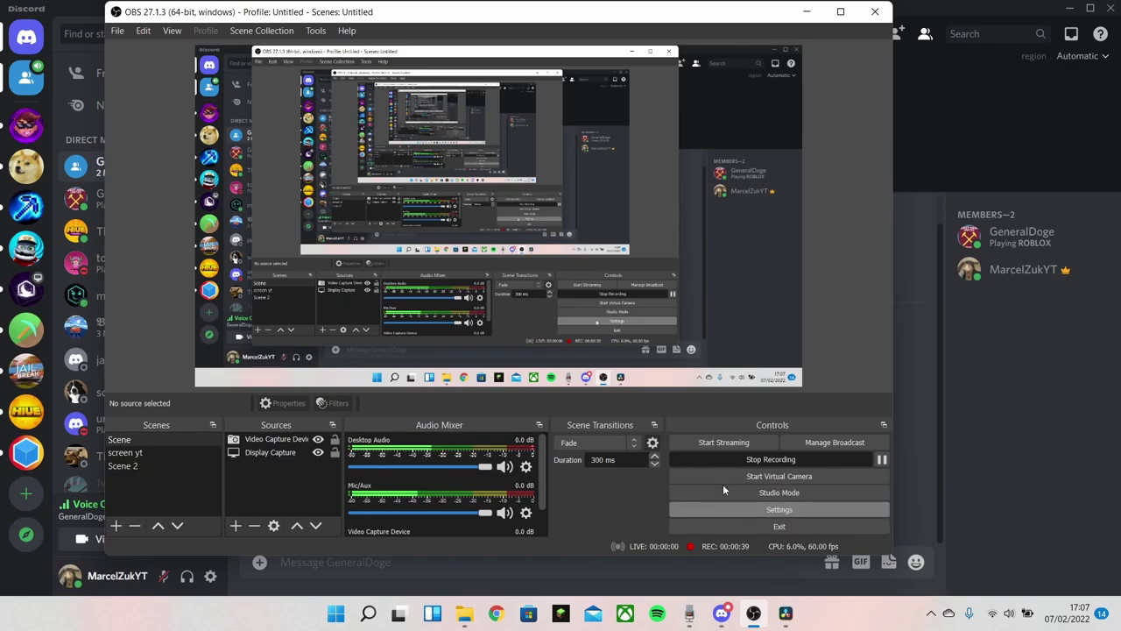
{"action": "left_click", "coordinate": [779, 509]}
{"action": "left_click", "coordinate": [190, 150]}
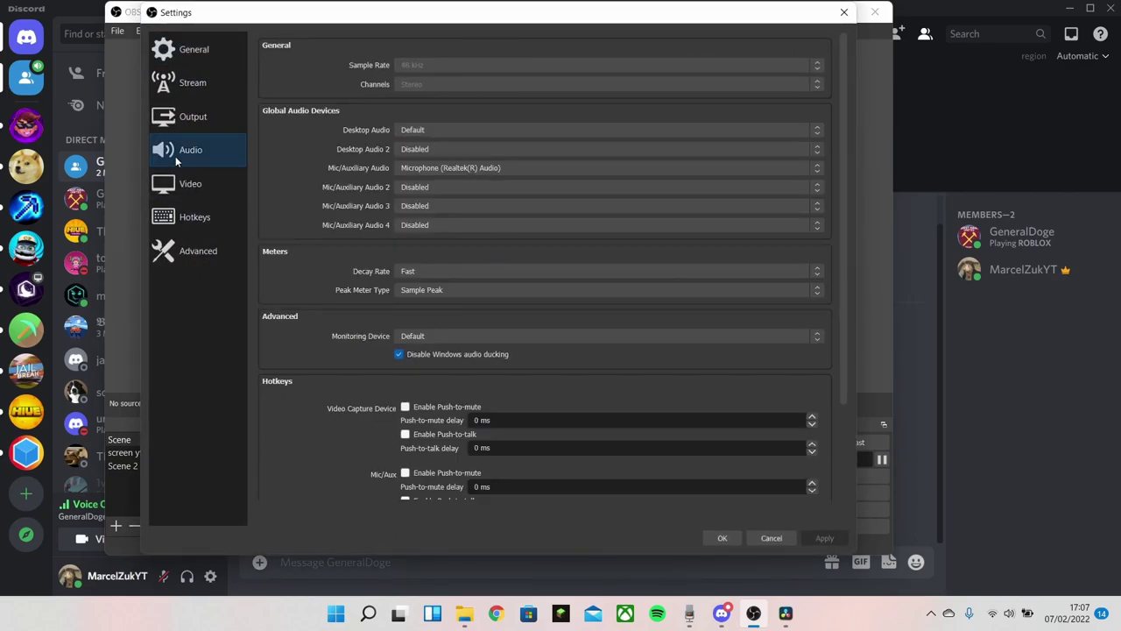
{"action": "left_click", "coordinate": [457, 169]}
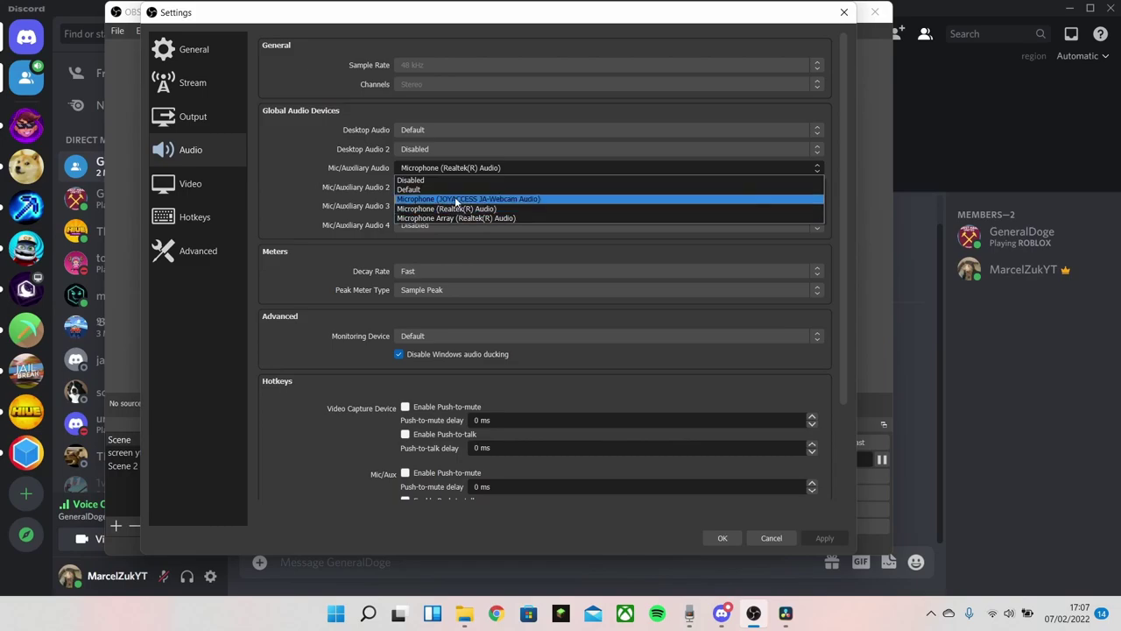
{"action": "left_click", "coordinate": [465, 217]}
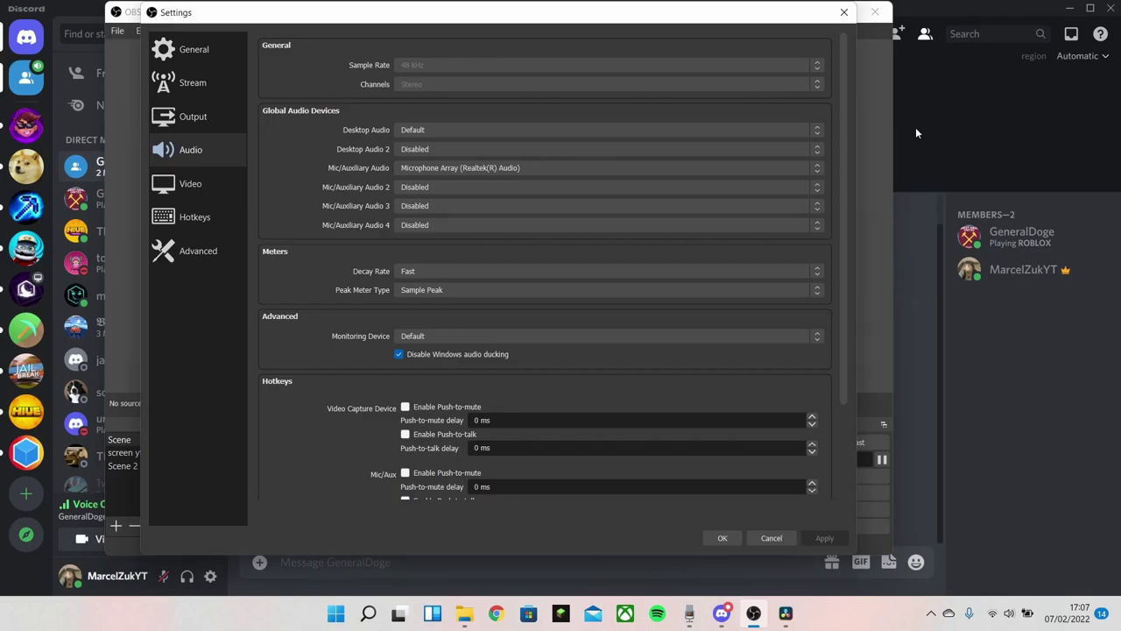
{"action": "left_click", "coordinate": [843, 12]}
Keep Microphone Array (Realtek) as Discord's input device and unmute in the GeneralDoge call
{"action": "left_click", "coordinate": [911, 249]}
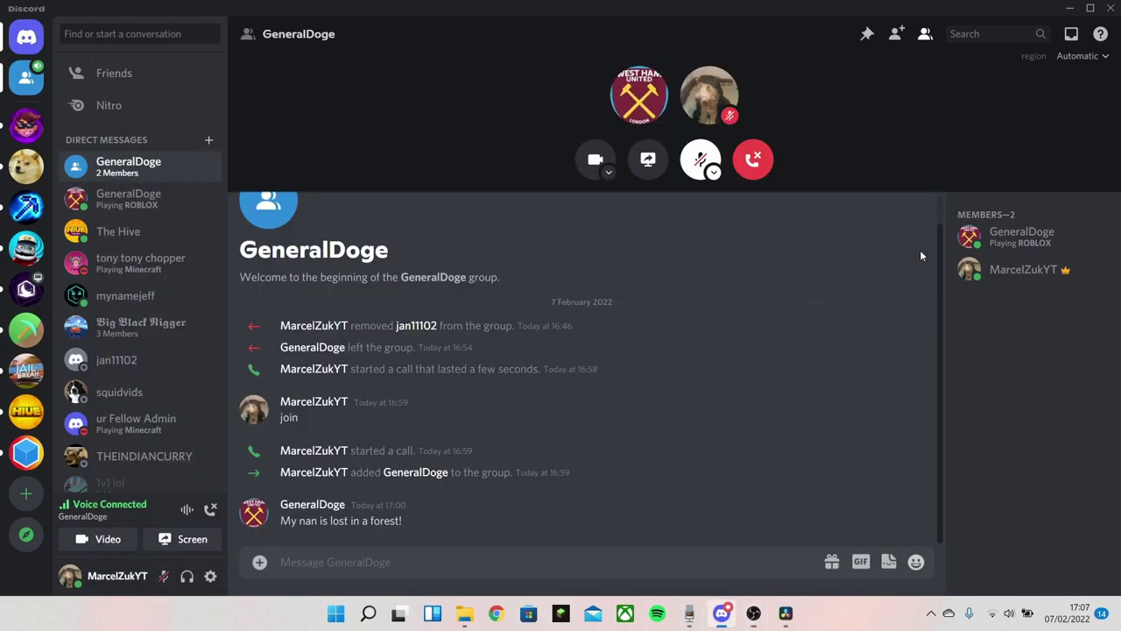
{"action": "left_click", "coordinate": [717, 171]}
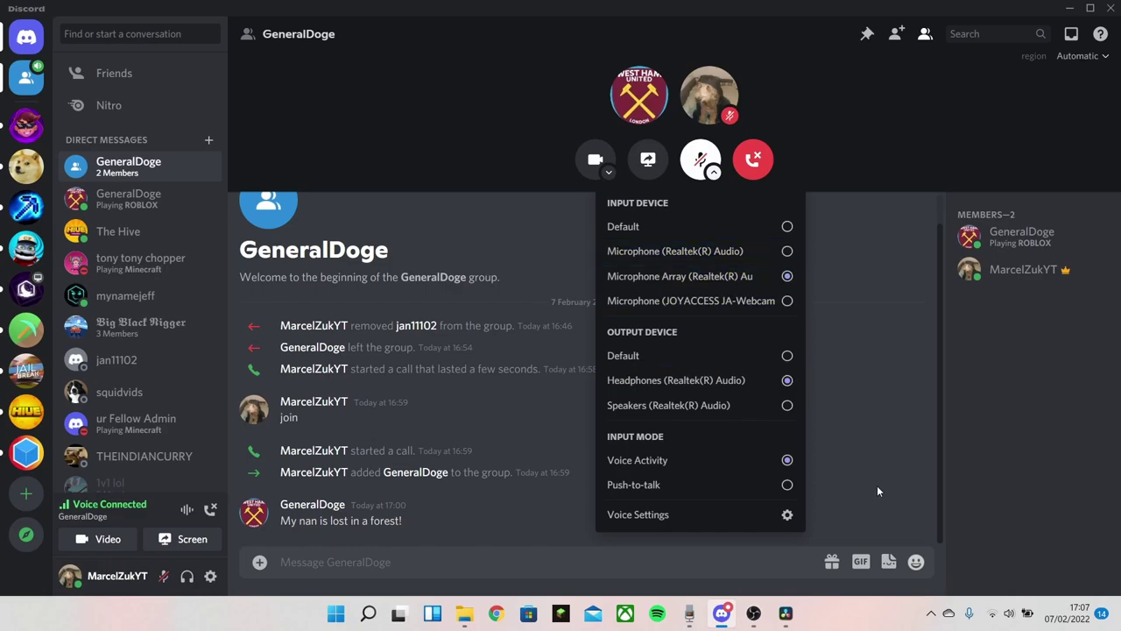
{"action": "left_click", "coordinate": [839, 333]}
{"action": "left_click", "coordinate": [697, 158]}
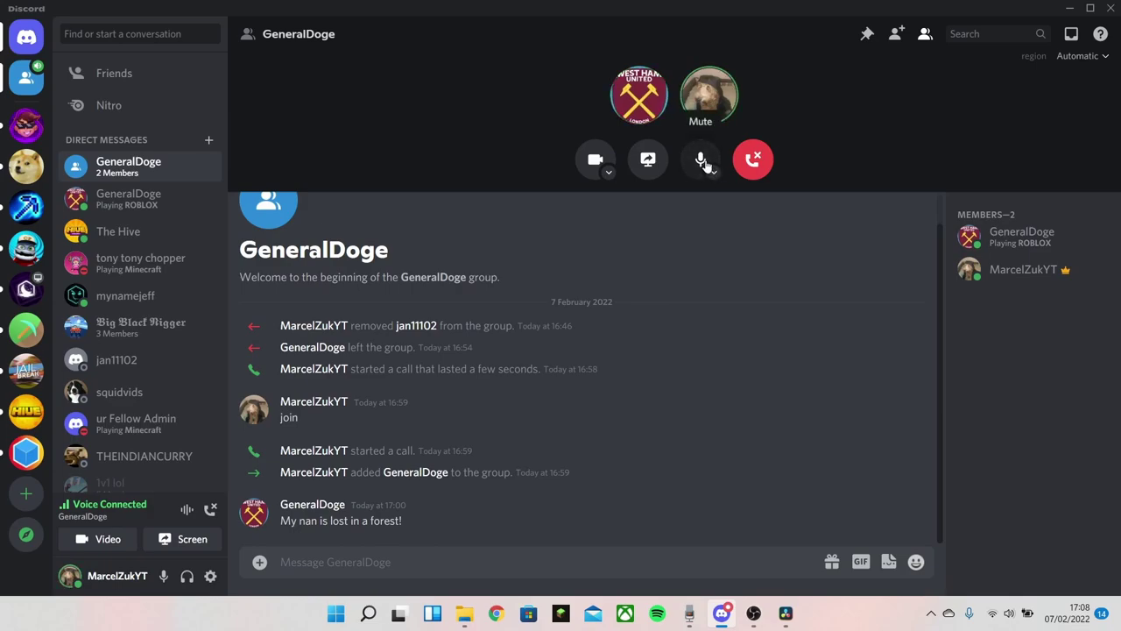
Mute in the call and set OBS Mic/Auxiliary Audio to Microphone (JOYACCESS JA-Webcam Audio)
{"action": "left_click", "coordinate": [703, 161]}
{"action": "left_click", "coordinate": [754, 613]}
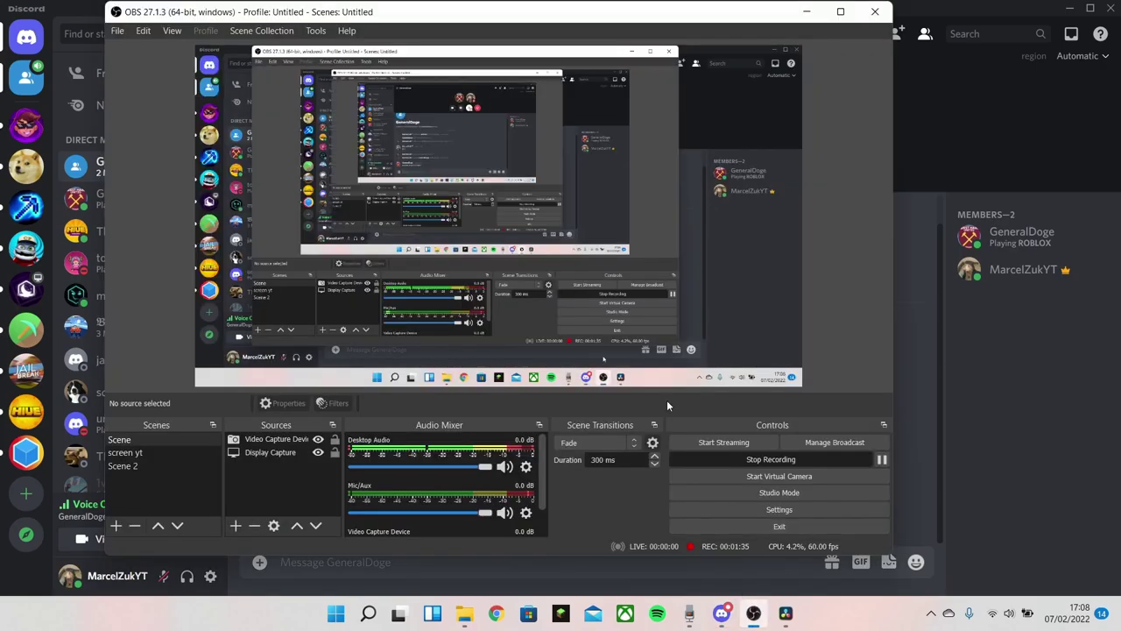
{"action": "left_click", "coordinate": [779, 509]}
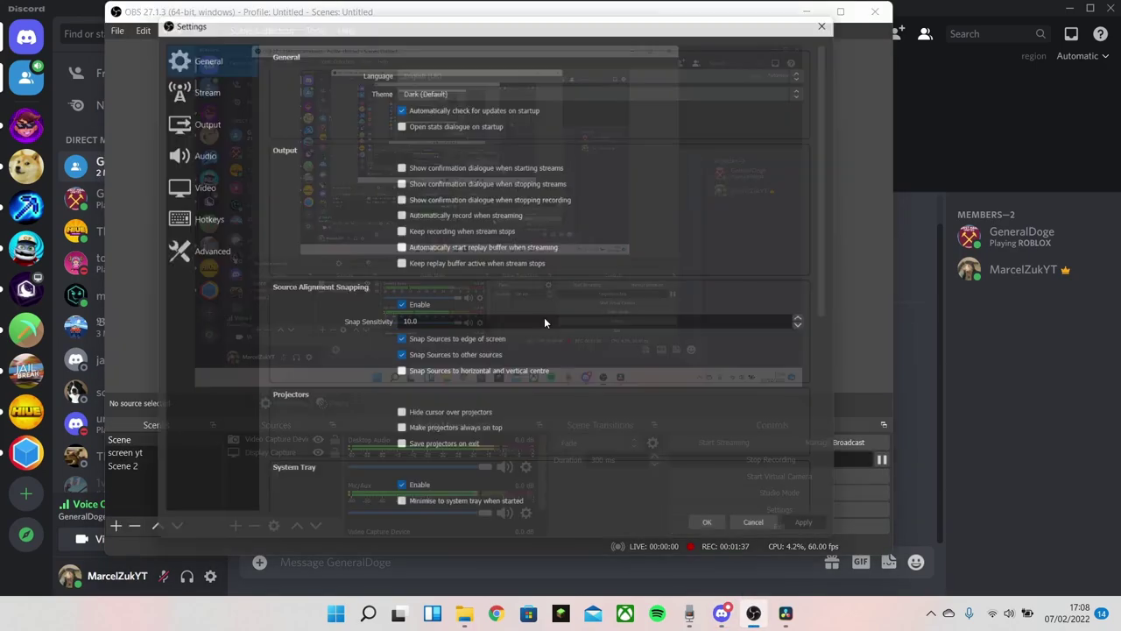
{"action": "left_click", "coordinate": [190, 149]}
{"action": "left_click", "coordinate": [445, 167]}
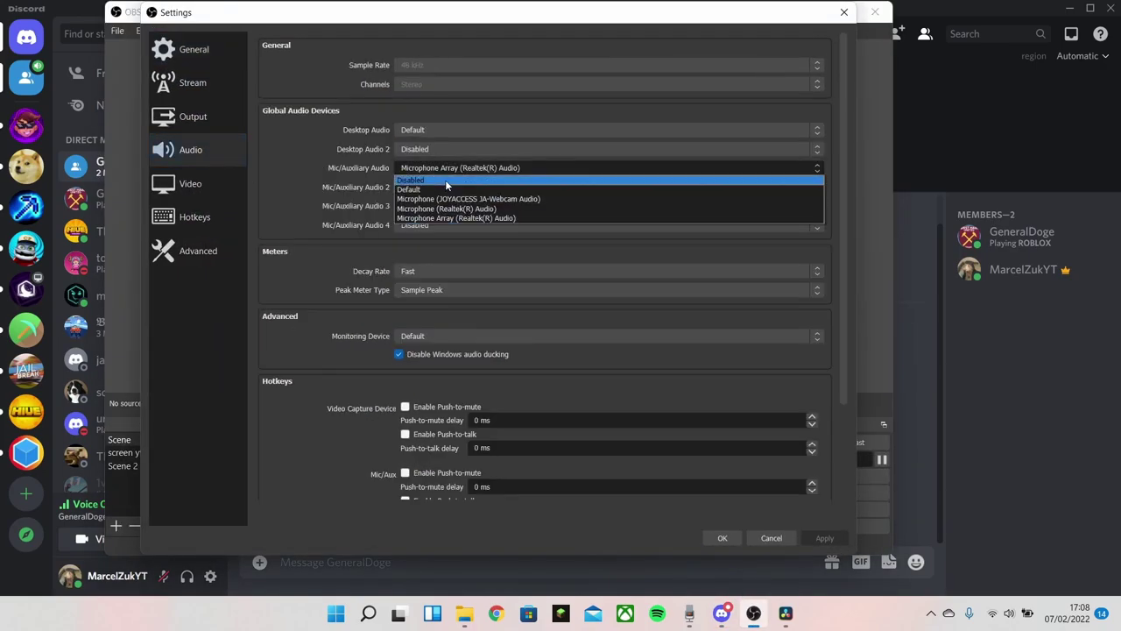
{"action": "left_click", "coordinate": [469, 199]}
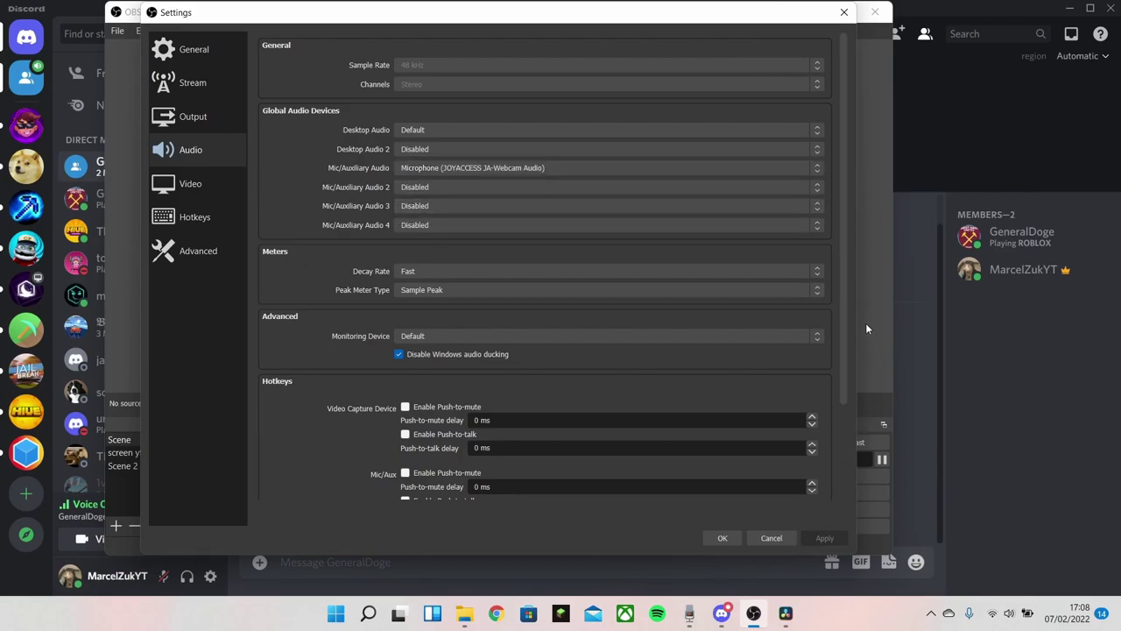
{"action": "left_click", "coordinate": [844, 12]}
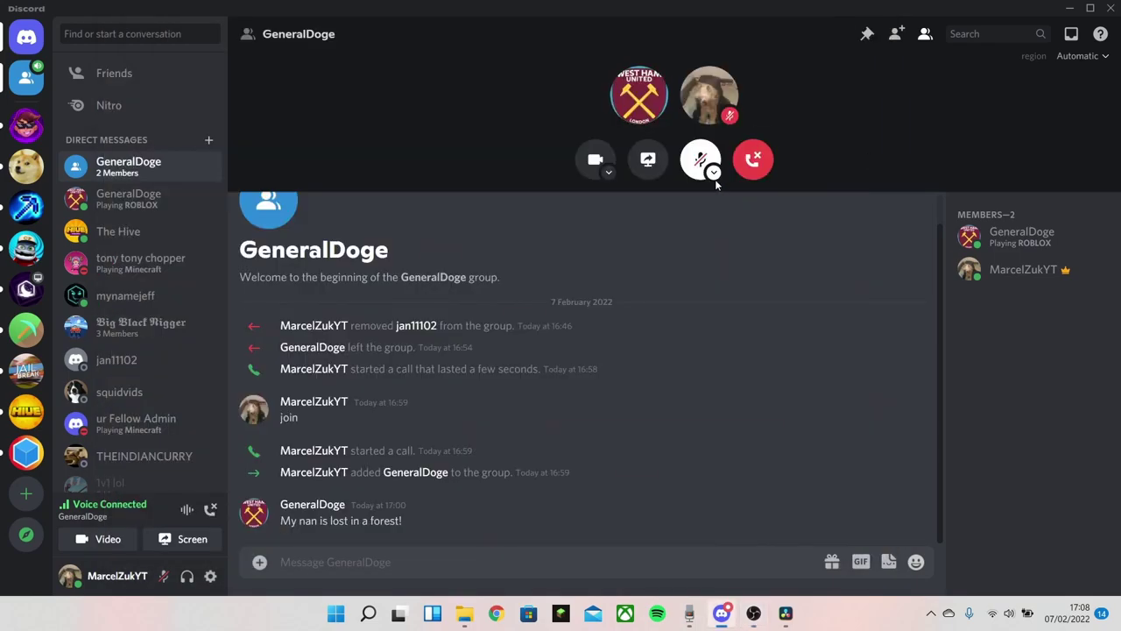
Select Microphone (JOYACCESS JA-Webcam) as Discord's input device and unmute in the call
{"action": "left_click", "coordinate": [714, 172]}
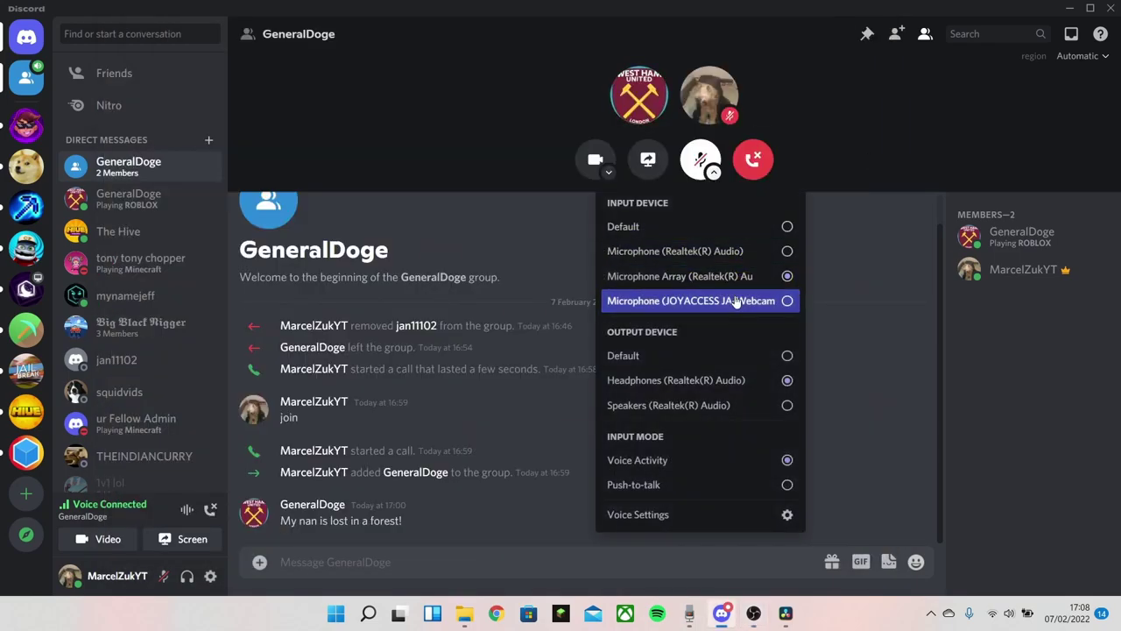
{"action": "left_click", "coordinate": [876, 377]}
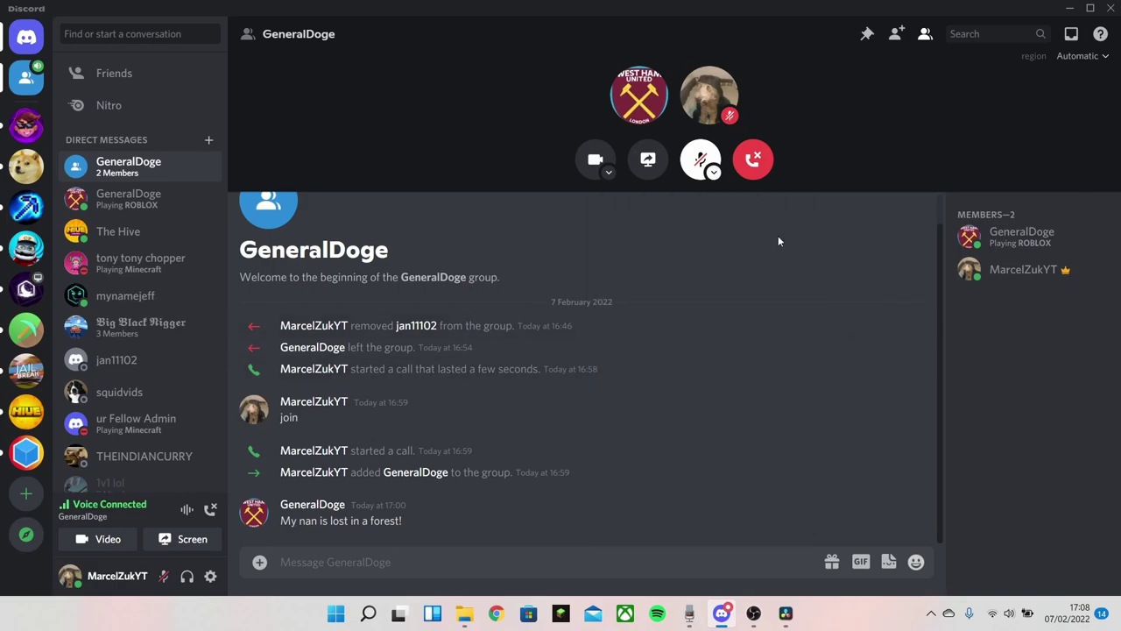
{"action": "left_click", "coordinate": [700, 156]}
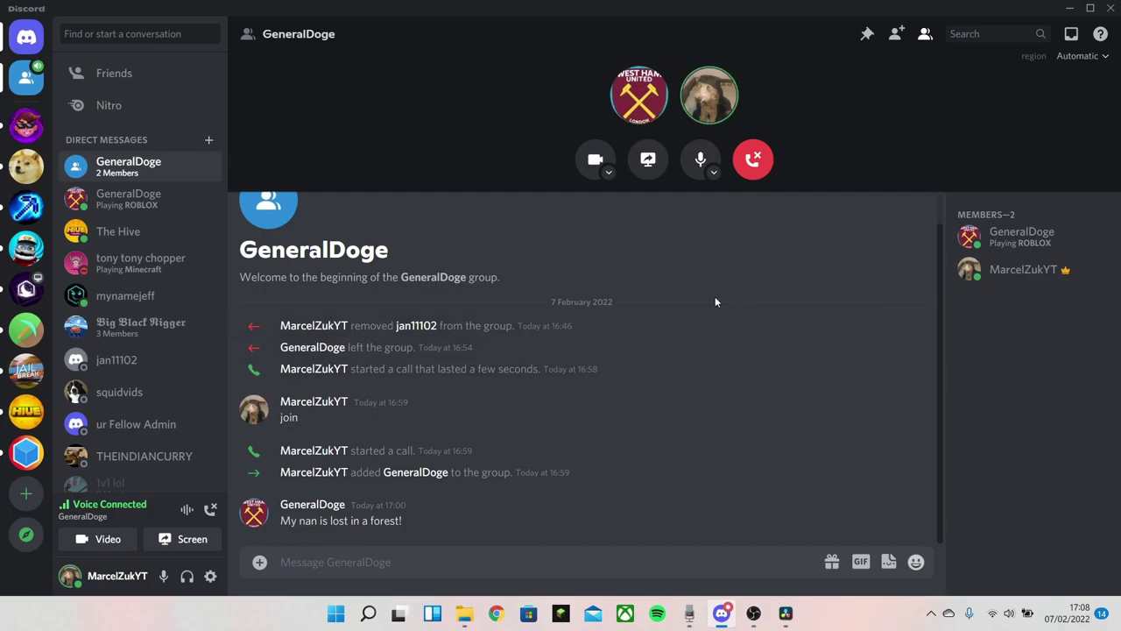
Mute in the call and browse OBS's Mic/Auxiliary Audio device list, leaving it unchanged
{"action": "left_click", "coordinate": [701, 160]}
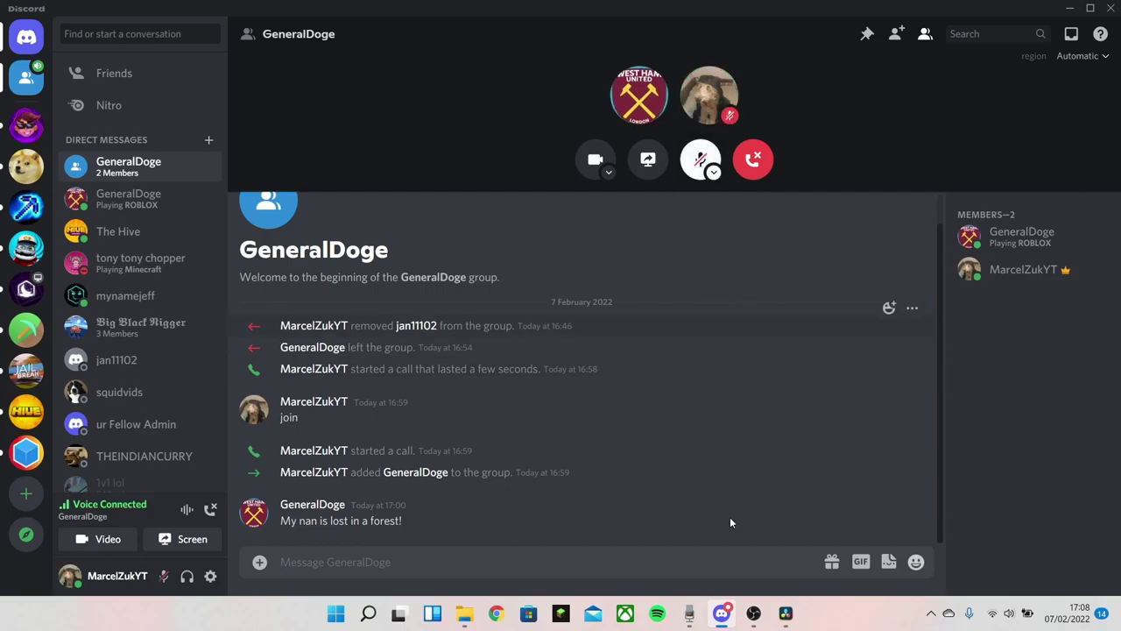
{"action": "left_click", "coordinate": [753, 613]}
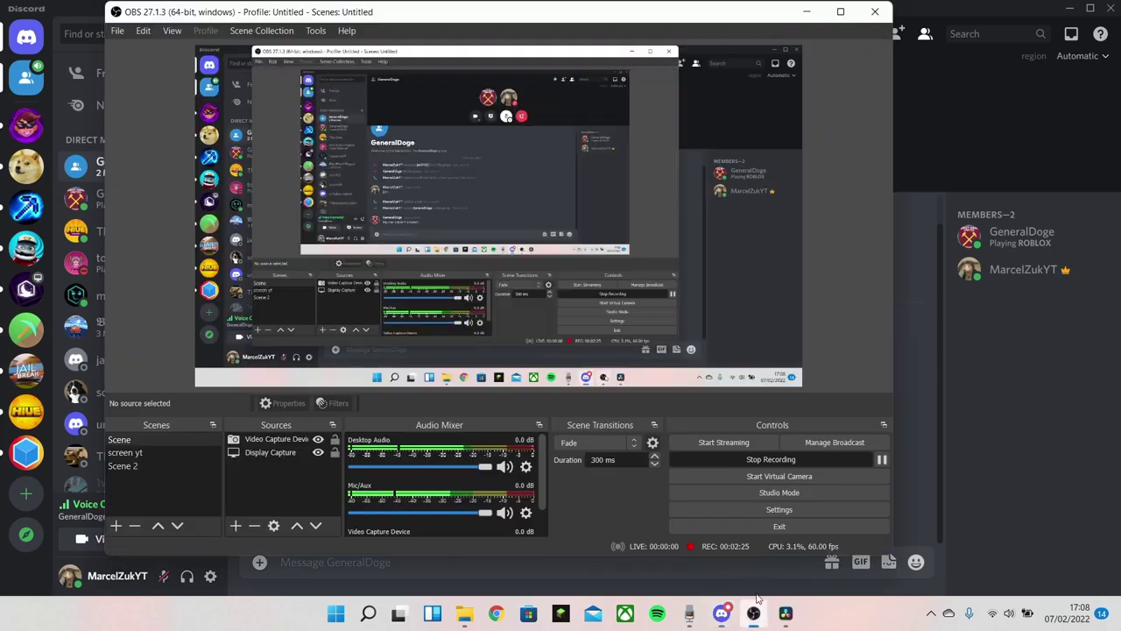
{"action": "left_click", "coordinate": [779, 509]}
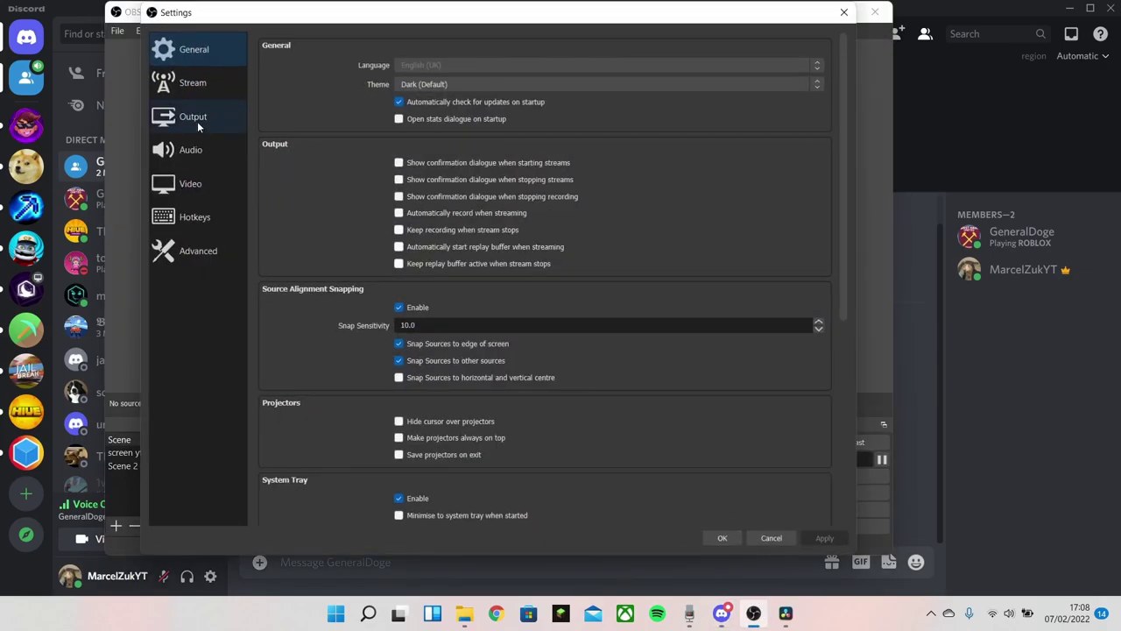
{"action": "left_click", "coordinate": [190, 150]}
{"action": "left_click", "coordinate": [609, 167]}
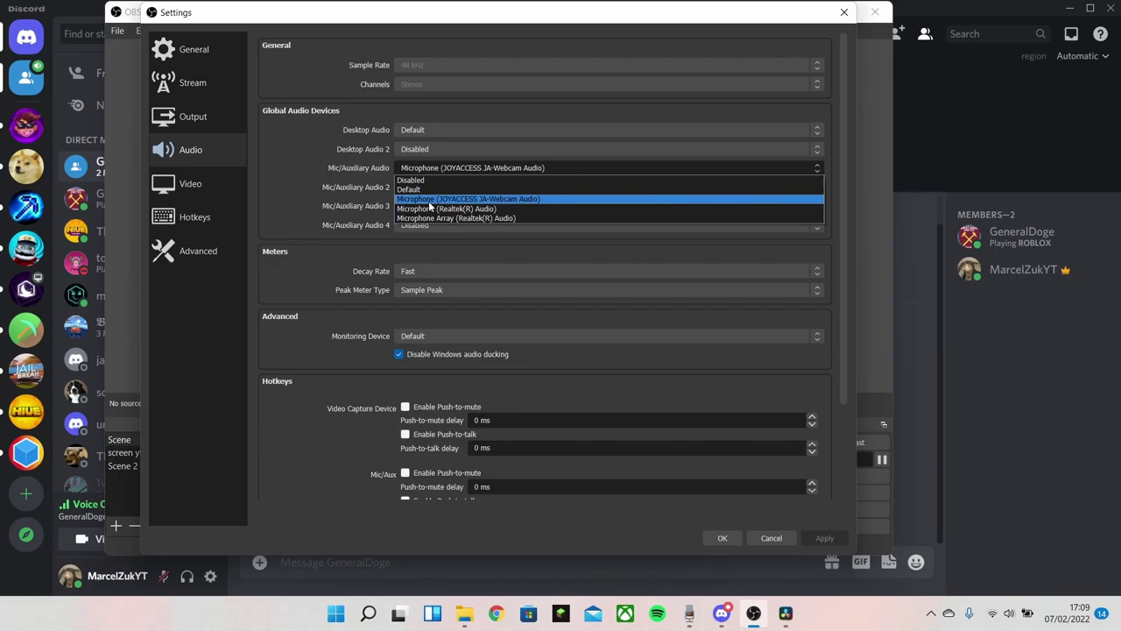
{"action": "left_click", "coordinate": [429, 200]}
{"action": "left_click", "coordinate": [483, 167]}
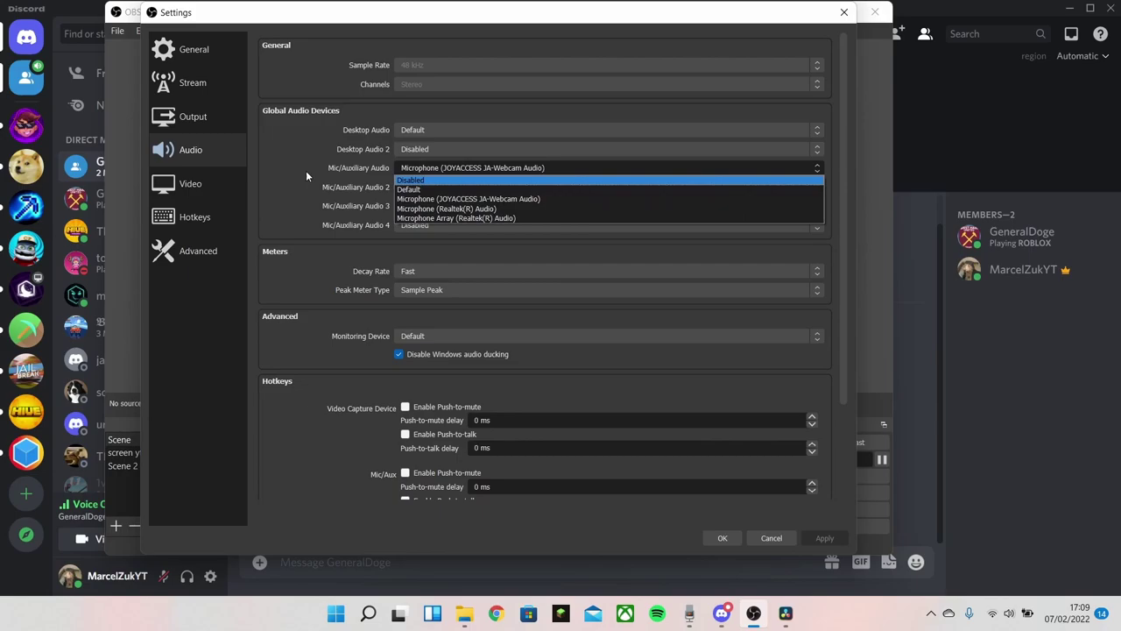
{"action": "left_click", "coordinate": [462, 169]}
{"action": "left_click", "coordinate": [341, 185]}
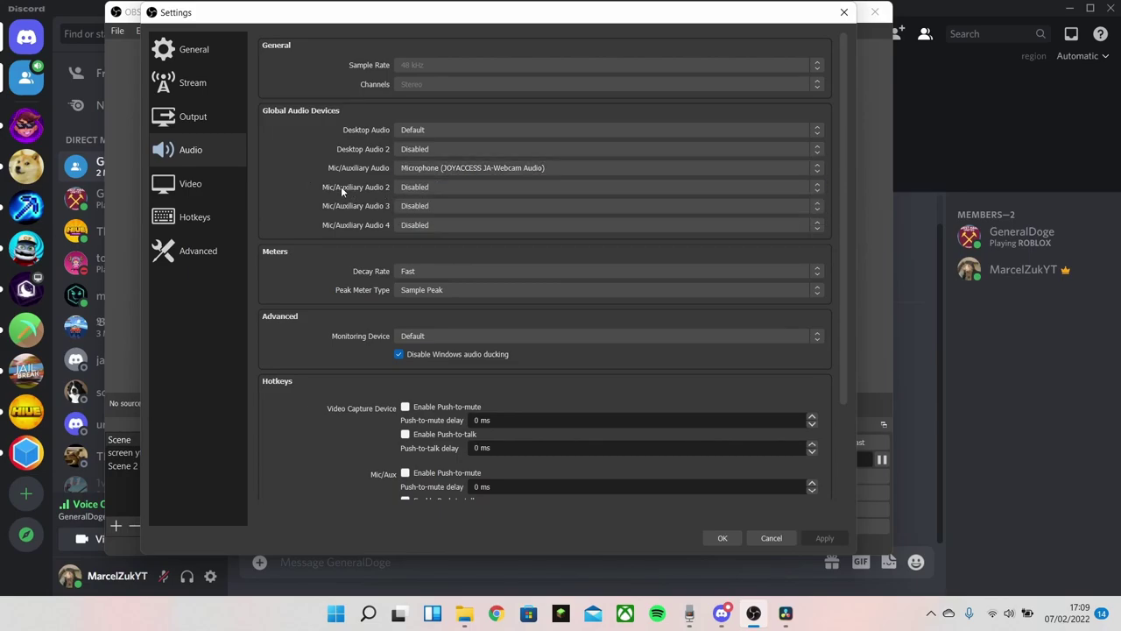
{"action": "left_click", "coordinate": [844, 11]}
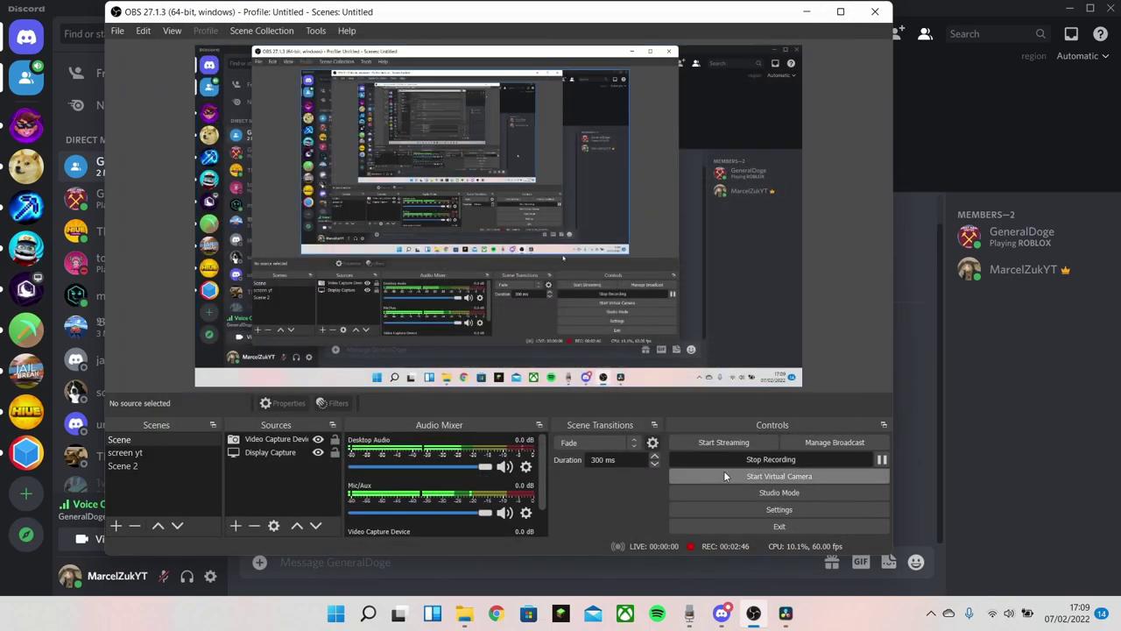
Set OBS Mic/Auxiliary Audio to Microphone (USB Condenser Microphone) and apply it
{"action": "left_click", "coordinate": [778, 509]}
{"action": "left_click", "coordinate": [191, 150]}
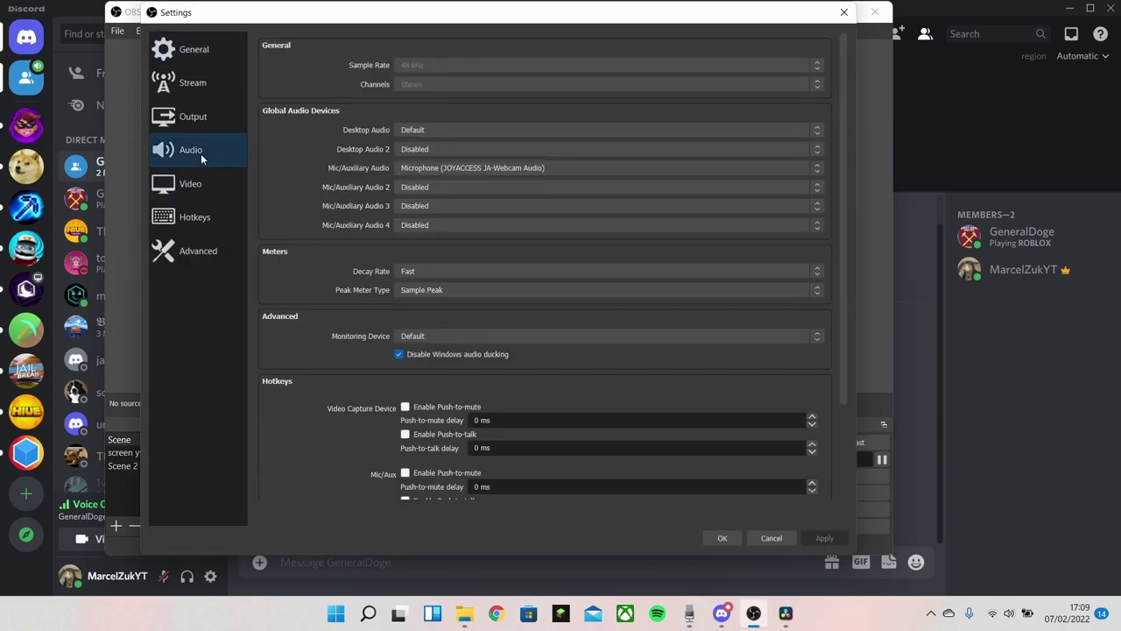
{"action": "left_click", "coordinate": [609, 167]}
{"action": "left_click", "coordinate": [491, 198]}
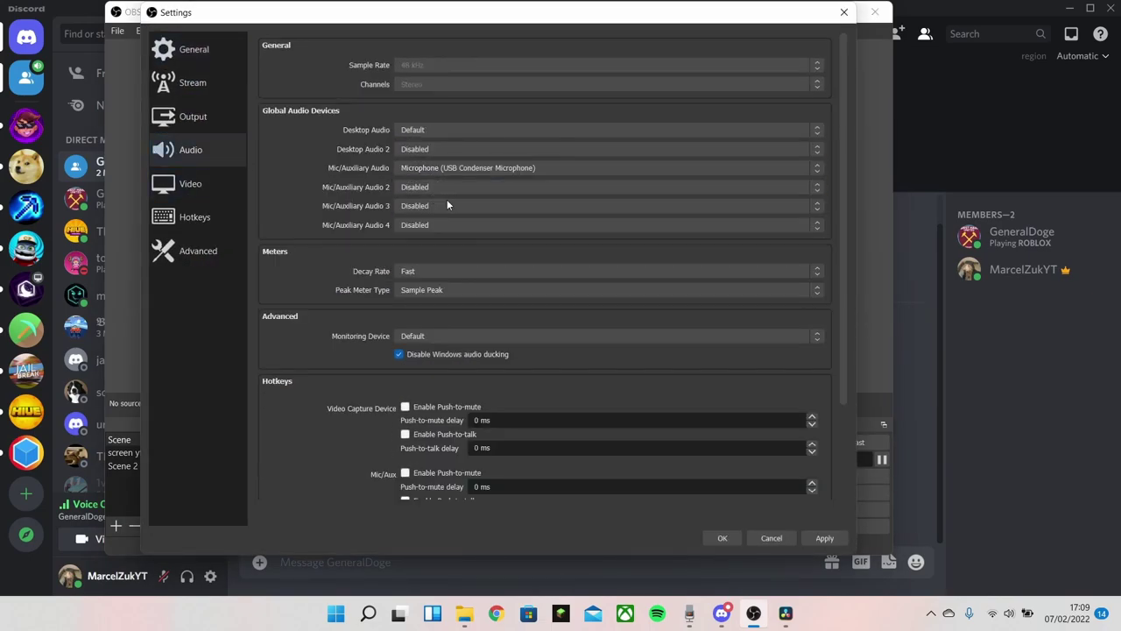
{"action": "left_click", "coordinate": [815, 538]}
Select Microphone (USB Condenser Micro) as Discord's input device and unmute in the call
{"action": "left_click", "coordinate": [875, 417]}
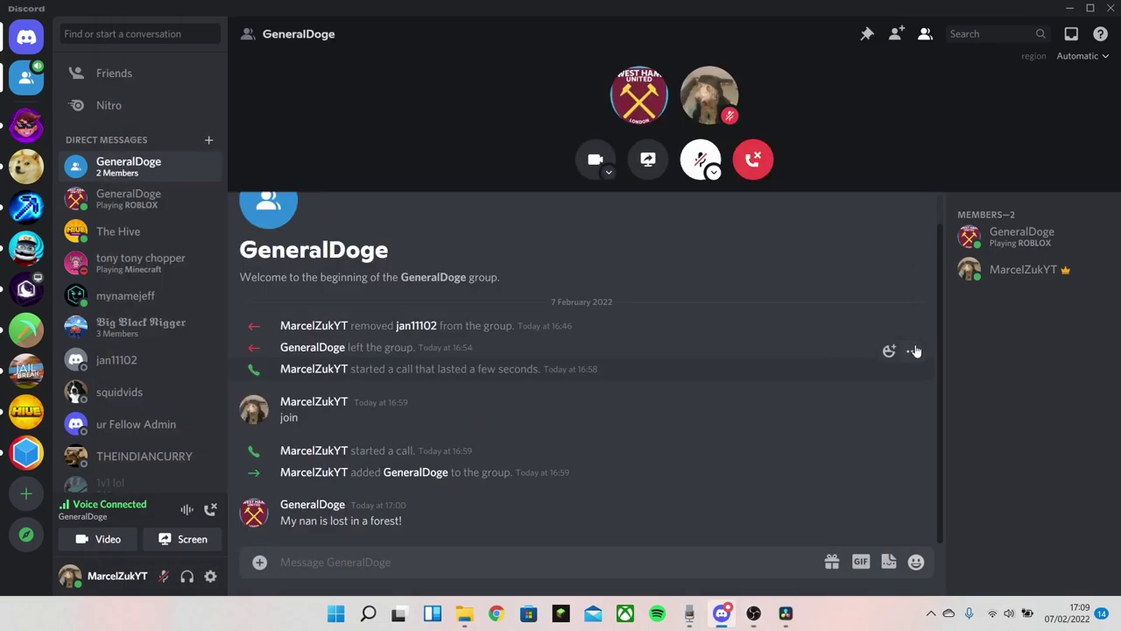
{"action": "left_click", "coordinate": [713, 172]}
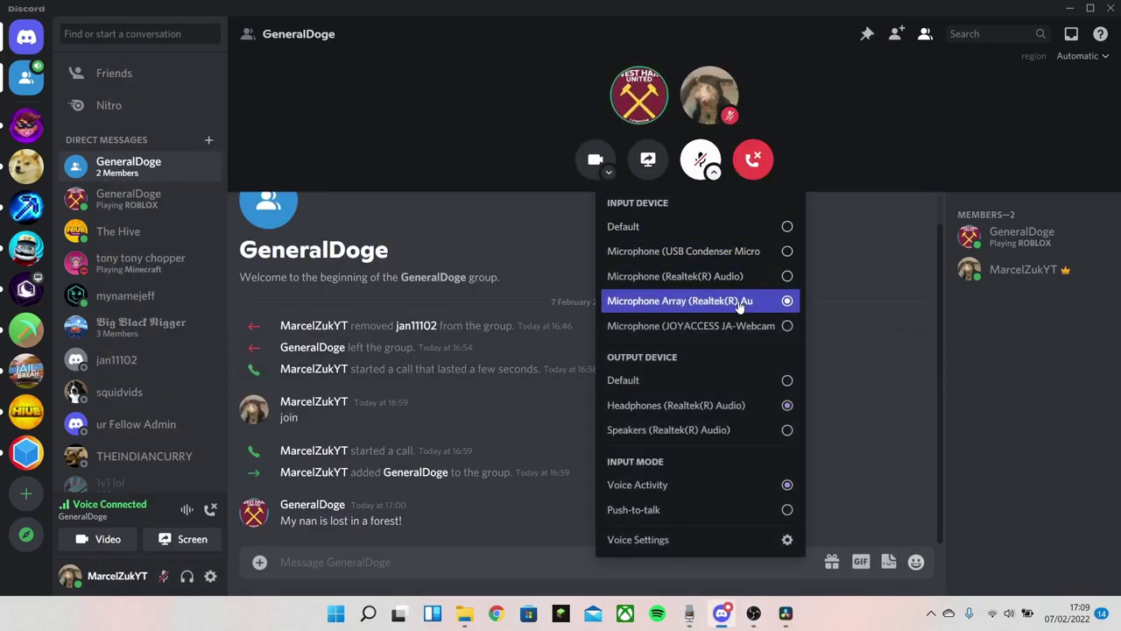
{"action": "left_click", "coordinate": [740, 251]}
{"action": "left_click", "coordinate": [929, 269]}
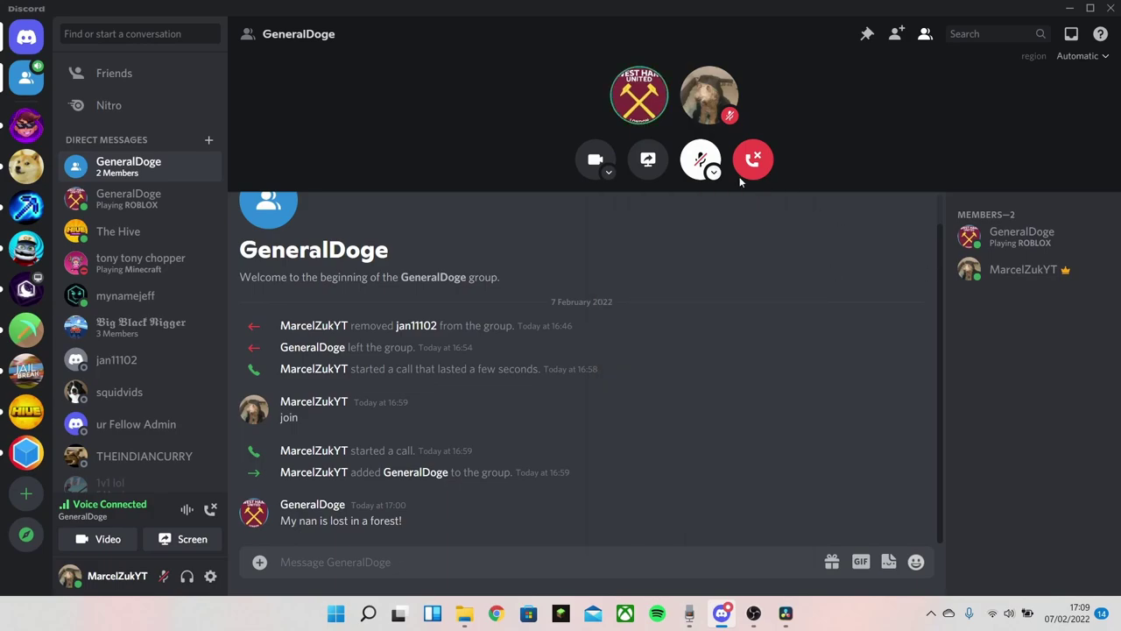
{"action": "left_click", "coordinate": [701, 159]}
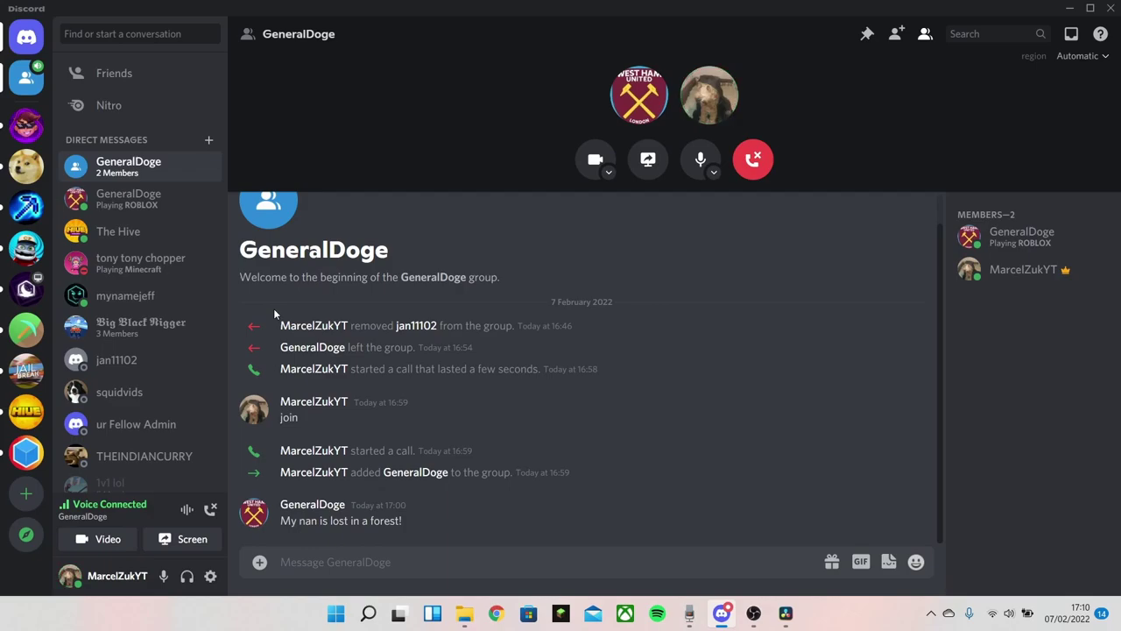
Mute in the call, set OBS Mic/Auxiliary Audio to Microphone (Realtek(R) Audio), and confirm with OK
{"action": "left_click", "coordinate": [699, 159]}
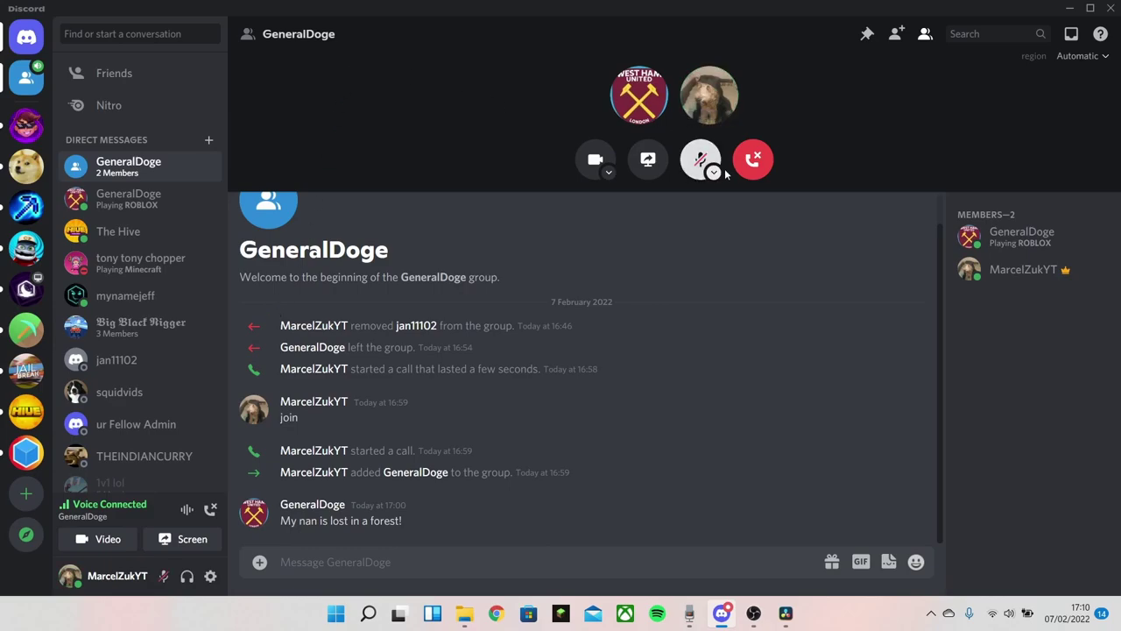
{"action": "left_click", "coordinate": [754, 613]}
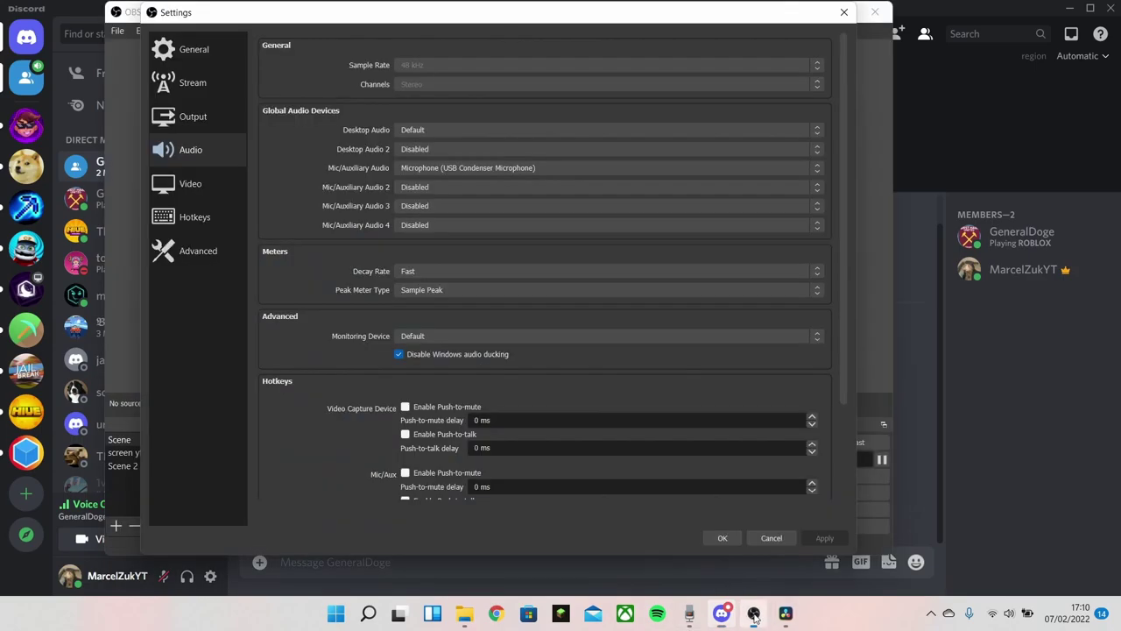
{"action": "left_click", "coordinate": [510, 167]}
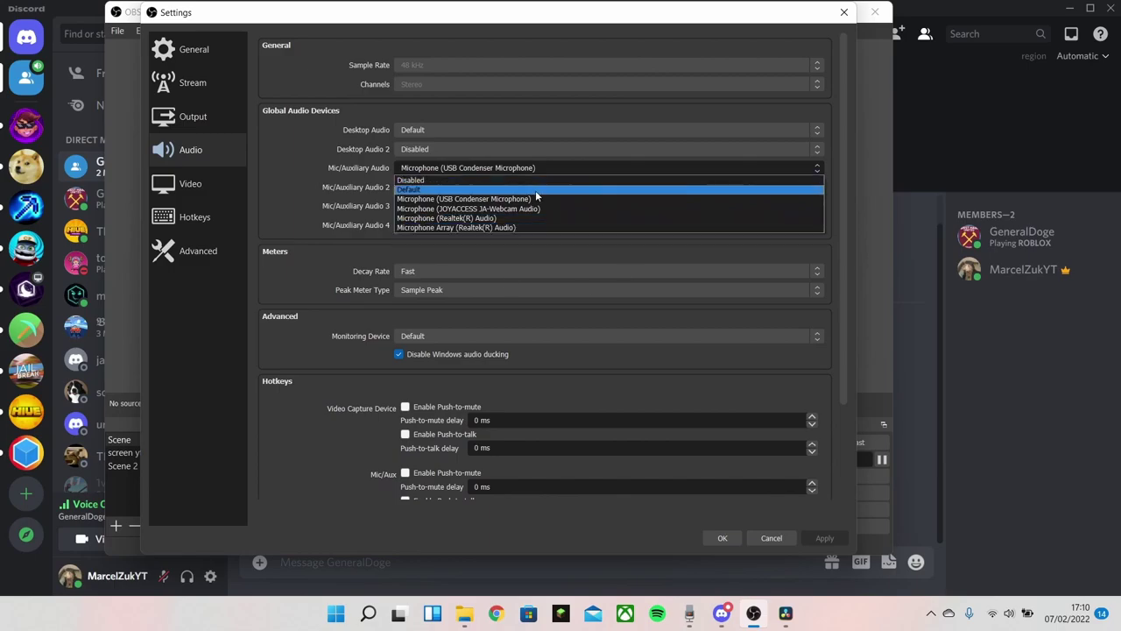
{"action": "left_click", "coordinate": [490, 218]}
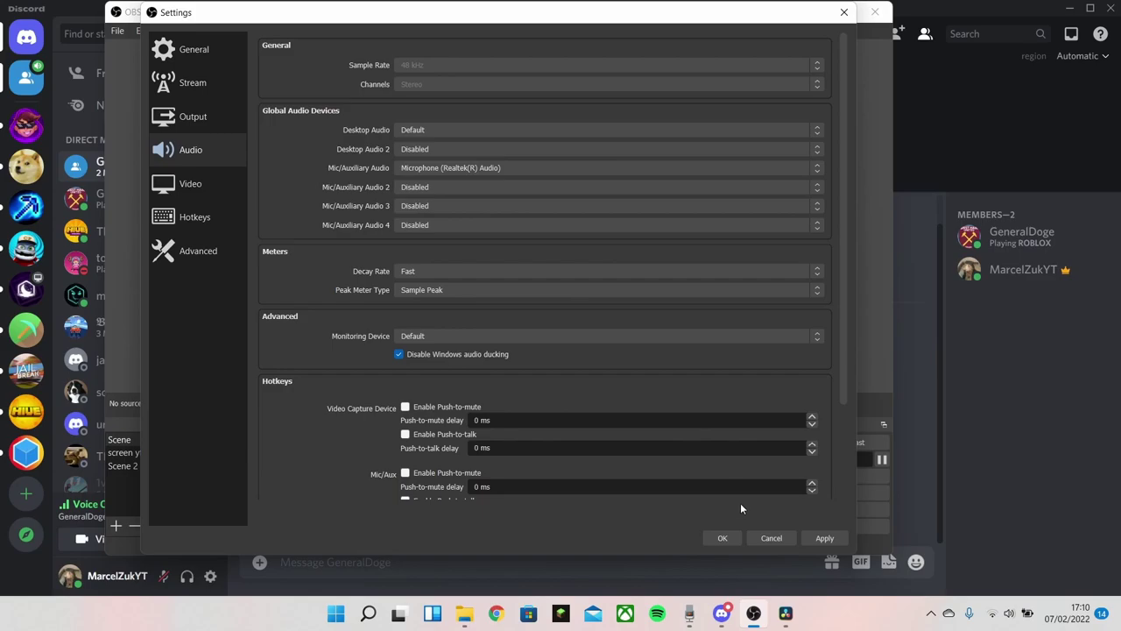
{"action": "left_click", "coordinate": [722, 538]}
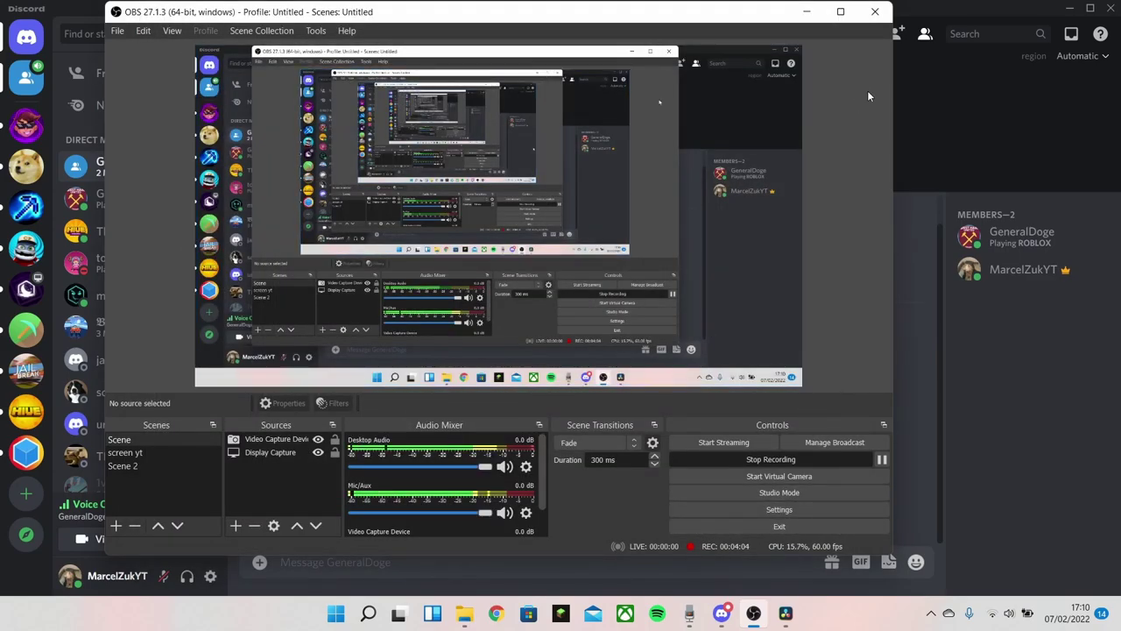
{"action": "left_click", "coordinate": [915, 253]}
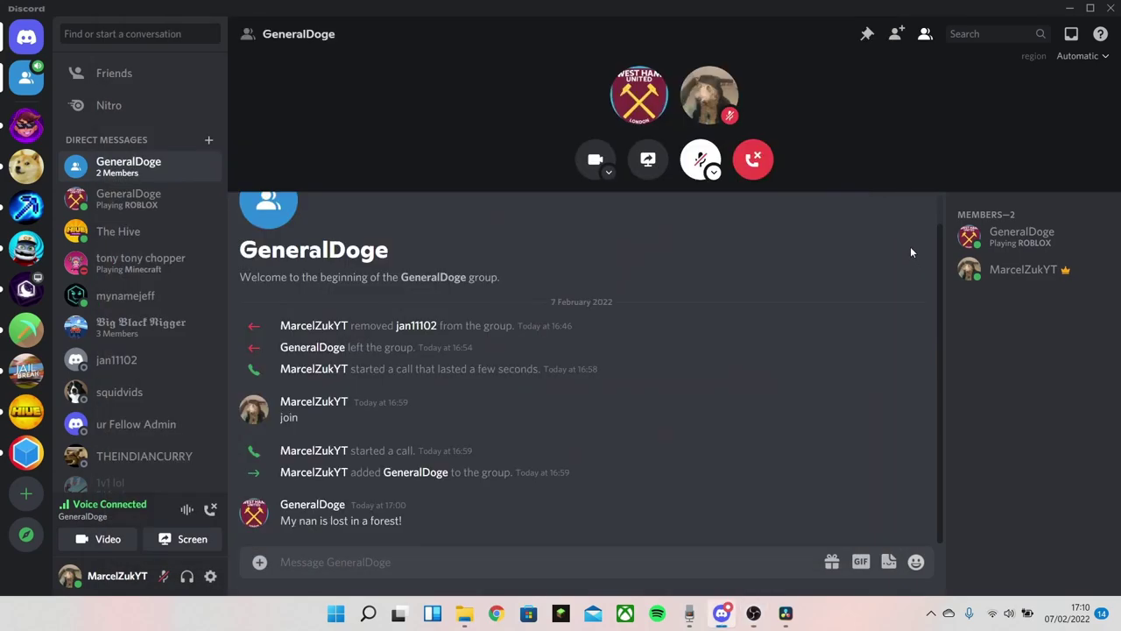
Pick Microphone (Realtek(R) Audio) as Discord's input device and toggle mute with Ctrl+Shift+M
{"action": "left_click", "coordinate": [714, 173]}
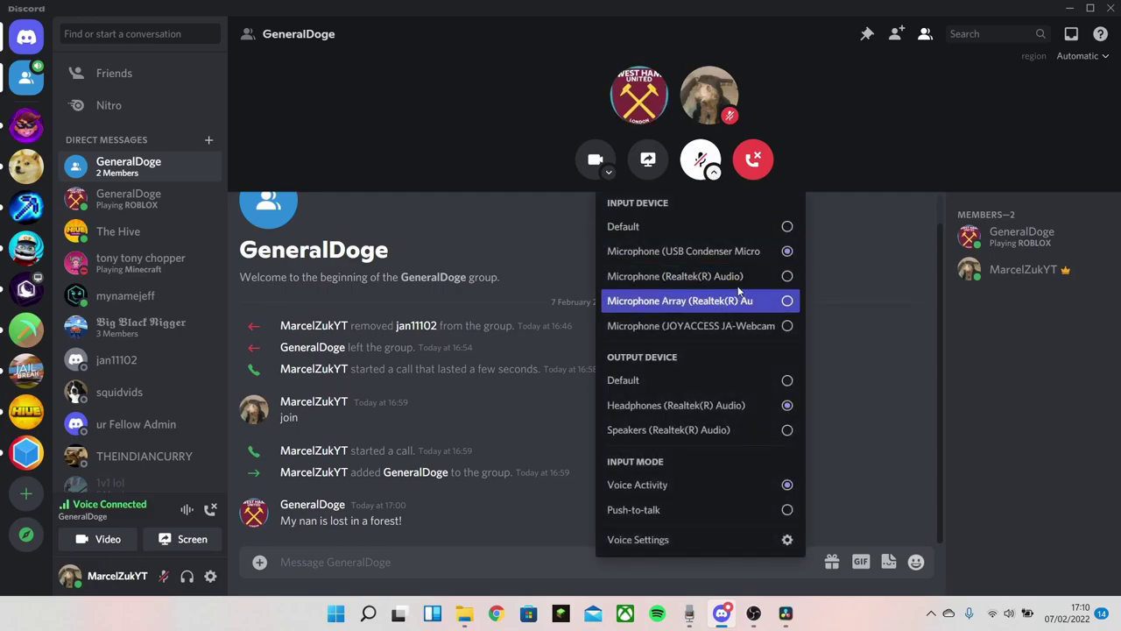
{"action": "left_click", "coordinate": [674, 276]}
{"action": "key", "text": "ctrl+shift+m"}
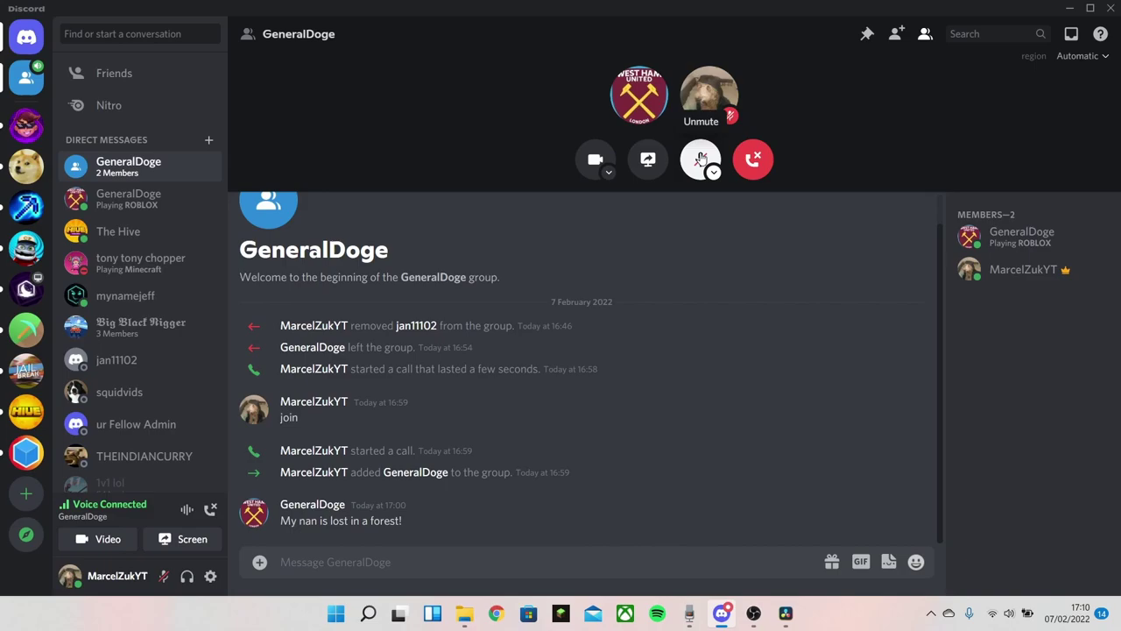